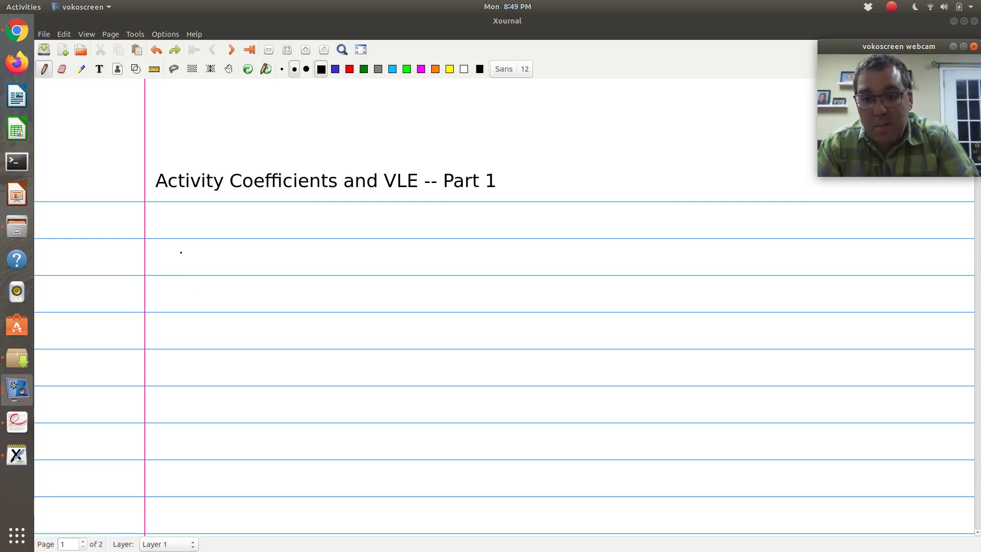
# Handwrite the liquid fugacity f_i^L(T,P,x_i) below the title
pyautogui.moveTo(168, 237); pyautogui.dragTo(178, 210)
pyautogui.moveTo(160, 226); pyautogui.dragTo(186, 240)
pyautogui.click(185, 225)
pyautogui.moveTo(187, 205)
pyautogui.mouseDown()
pyautogui.moveTo(207, 238)
pyautogui.moveTo(236, 218)
pyautogui.mouseUp()
pyautogui.moveTo(226, 223); pyautogui.dragTo(226, 238)
pyautogui.moveTo(241, 224)
pyautogui.mouseDown()
pyautogui.moveTo(241, 240)
pyautogui.moveTo(252, 240)
pyautogui.mouseUp()
pyautogui.moveTo(249, 219)
pyautogui.mouseDown()
pyautogui.moveTo(263, 217)
pyautogui.moveTo(256, 230)
pyautogui.mouseUp()
pyautogui.moveTo(272, 232); pyautogui.dragTo(300, 239)
pyautogui.moveTo(298, 223)
pyautogui.mouseDown()
pyautogui.moveTo(286, 239)
pyautogui.moveTo(306, 239)
pyautogui.mouseUp()
pyautogui.moveTo(308, 228)
pyautogui.mouseDown()
pyautogui.moveTo(321, 239)
pyautogui.moveTo(358, 217)
pyautogui.mouseUp()
# Add the equals sign and the vapour fugacity f_i^V(T,P,y_i) on the same line
pyautogui.moveTo(344, 226)
pyautogui.mouseDown()
pyautogui.moveTo(394, 210)
pyautogui.moveTo(397, 222)
pyautogui.mouseUp()
pyautogui.moveTo(402, 231)
pyautogui.mouseDown()
pyautogui.moveTo(410, 211)
pyautogui.moveTo(434, 210)
pyautogui.moveTo(433, 234)
pyautogui.mouseUp()
pyautogui.moveTo(450, 219)
pyautogui.mouseDown()
pyautogui.moveTo(449, 238)
pyautogui.moveTo(462, 215)
pyautogui.mouseUp()
pyautogui.moveTo(465, 228)
pyautogui.mouseDown()
pyautogui.moveTo(463, 240)
pyautogui.moveTo(482, 238)
pyautogui.moveTo(483, 226)
pyautogui.moveTo(504, 244)
pyautogui.moveTo(523, 226)
pyautogui.moveTo(526, 244)
pyautogui.moveTo(565, 240)
pyautogui.mouseUp()
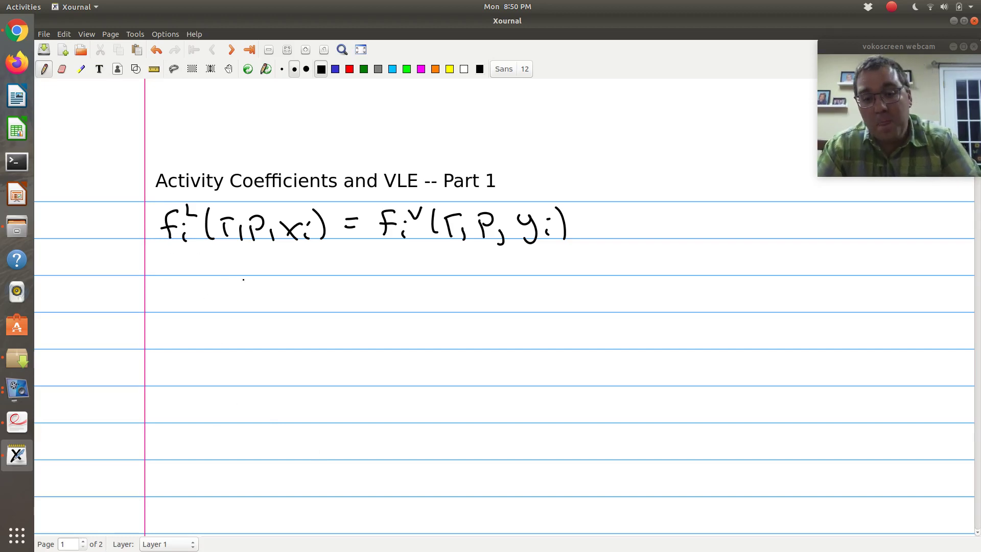
# Handwrite 'ln f = ln Correction + ln Reference' on the line under the fugacity equality
pyautogui.moveTo(245, 309)
pyautogui.mouseDown()
pyautogui.moveTo(249, 274)
pyautogui.moveTo(267, 305)
pyautogui.moveTo(292, 295)
pyautogui.mouseUp()
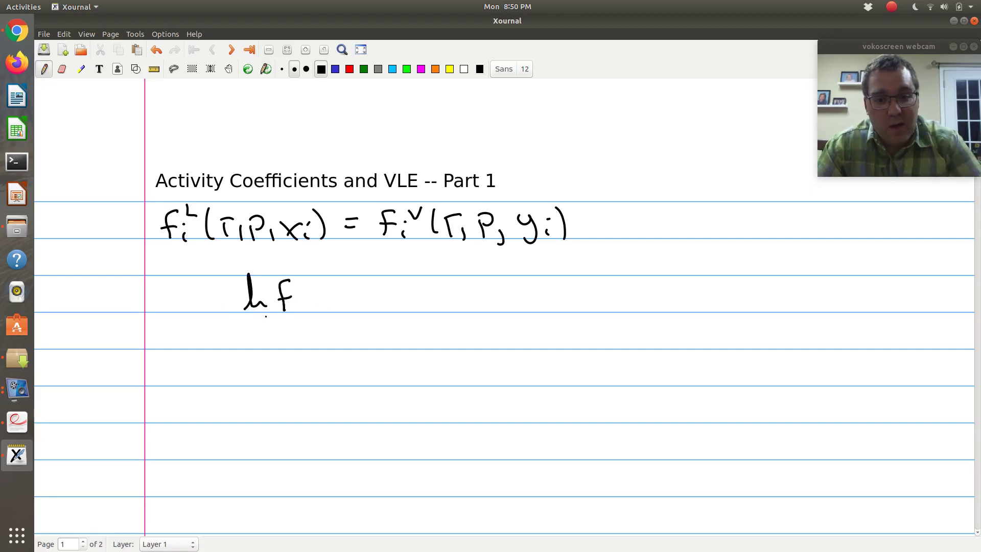
pyautogui.moveTo(318, 294)
pyautogui.mouseDown()
pyautogui.moveTo(374, 311)
pyautogui.moveTo(400, 289)
pyautogui.moveTo(403, 305)
pyautogui.moveTo(426, 295)
pyautogui.moveTo(455, 309)
pyautogui.moveTo(539, 306)
pyautogui.mouseUp()
pyautogui.moveTo(532, 299)
pyautogui.mouseDown()
pyautogui.moveTo(627, 310)
pyautogui.moveTo(637, 290)
pyautogui.mouseUp()
pyautogui.moveTo(639, 301)
pyautogui.mouseDown()
pyautogui.moveTo(649, 306)
pyautogui.moveTo(665, 289)
pyautogui.moveTo(666, 298)
pyautogui.mouseUp()
pyautogui.moveTo(671, 306); pyautogui.dragTo(694, 301)
pyautogui.moveTo(694, 308); pyautogui.dragTo(743, 310)
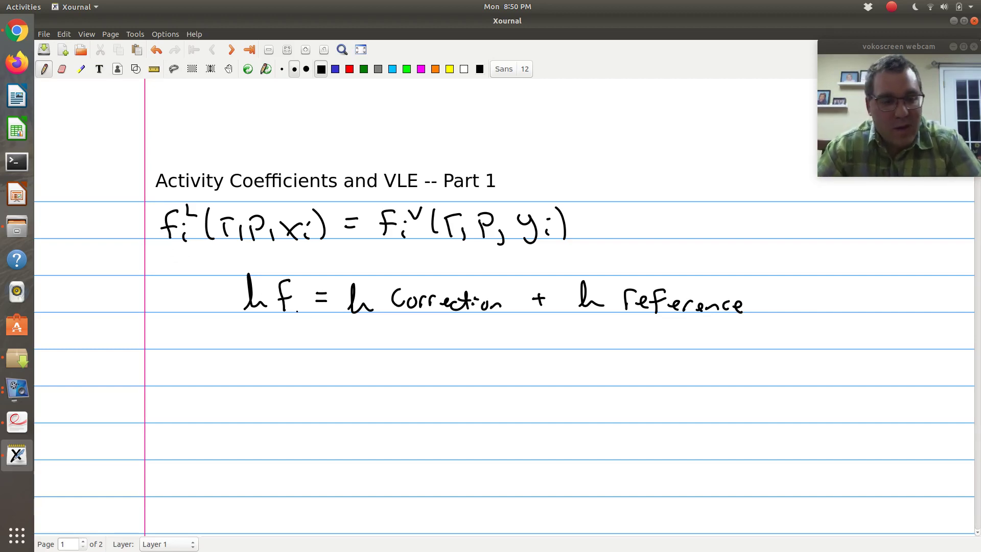
# Handwrite 'f = (correction)' beneath the log equation
pyautogui.moveTo(313, 351)
pyautogui.mouseDown()
pyautogui.moveTo(323, 325)
pyautogui.moveTo(325, 337)
pyautogui.moveTo(348, 334)
pyautogui.mouseUp()
pyautogui.moveTo(335, 341); pyautogui.dragTo(376, 344)
pyautogui.moveTo(399, 333)
pyautogui.mouseDown()
pyautogui.moveTo(400, 345)
pyautogui.moveTo(463, 342)
pyautogui.mouseUp()
pyautogui.moveTo(468, 340); pyautogui.dragTo(470, 347)
pyautogui.moveTo(460, 334)
pyautogui.mouseDown()
pyautogui.moveTo(486, 332)
pyautogui.moveTo(482, 344)
pyautogui.moveTo(514, 344)
pyautogui.mouseUp()
pyautogui.moveTo(521, 319)
pyautogui.mouseDown()
pyautogui.moveTo(523, 345)
pyautogui.moveTo(541, 337)
pyautogui.mouseUp()
# Finish with '*(reference)' and draw a tall bracket down the left of the equations
pyautogui.moveTo(545, 334)
pyautogui.mouseDown()
pyautogui.moveTo(536, 341)
pyautogui.moveTo(544, 345)
pyautogui.mouseUp()
pyautogui.moveTo(532, 334)
pyautogui.mouseDown()
pyautogui.moveTo(568, 349)
pyautogui.moveTo(591, 335)
pyautogui.mouseUp()
pyautogui.moveTo(593, 339); pyautogui.dragTo(603, 345)
pyautogui.moveTo(619, 326)
pyautogui.mouseDown()
pyautogui.moveTo(611, 347)
pyautogui.moveTo(621, 337)
pyautogui.mouseUp()
pyautogui.moveTo(624, 342); pyautogui.dragTo(663, 342)
pyautogui.moveTo(662, 347); pyautogui.dragTo(713, 355)
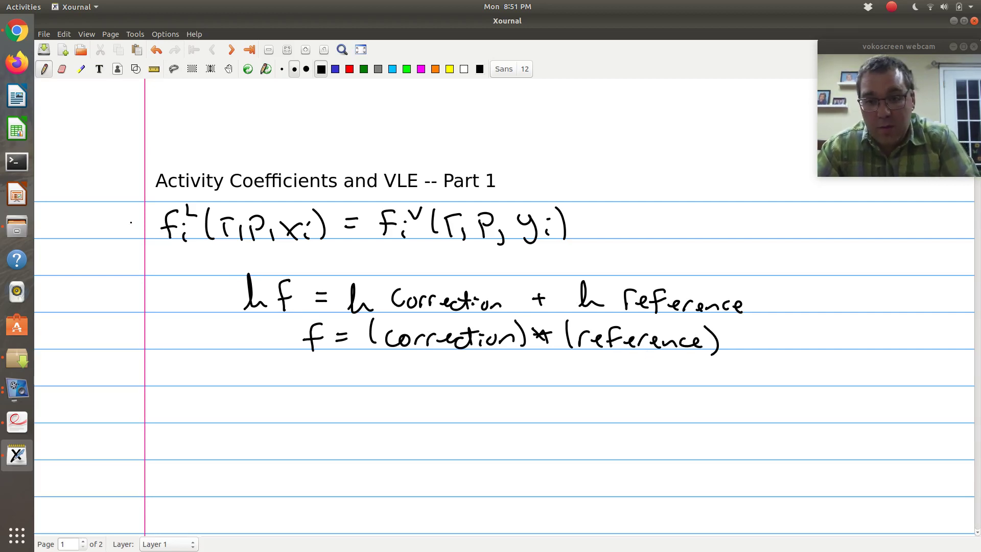
pyautogui.moveTo(144, 223)
pyautogui.mouseDown()
pyautogui.moveTo(128, 223)
pyautogui.moveTo(144, 352)
pyautogui.moveTo(156, 369)
pyautogui.mouseUp()
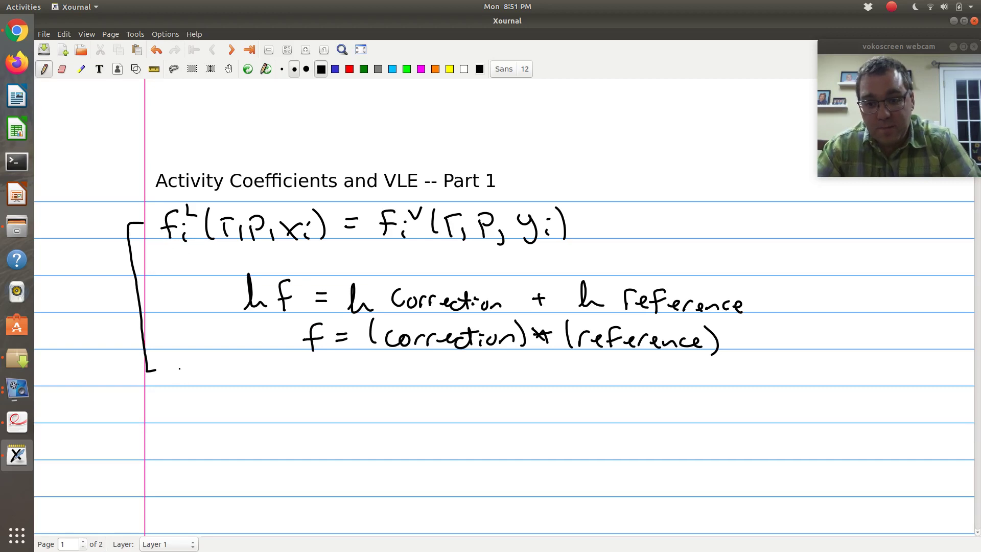
# Handwrite γ_i(T,P,x_i) f_i^id(T,P,x_i) at the bracket's lower end
pyautogui.moveTo(172, 361)
pyautogui.mouseDown()
pyautogui.moveTo(178, 387)
pyautogui.moveTo(188, 360)
pyautogui.moveTo(195, 392)
pyautogui.moveTo(225, 388)
pyautogui.mouseUp()
pyautogui.moveTo(220, 369)
pyautogui.mouseDown()
pyautogui.moveTo(235, 366)
pyautogui.moveTo(240, 390)
pyautogui.mouseUp()
pyautogui.moveTo(249, 392)
pyautogui.mouseDown()
pyautogui.moveTo(270, 393)
pyautogui.moveTo(273, 370)
pyautogui.moveTo(293, 384)
pyautogui.mouseUp()
pyautogui.moveTo(294, 370)
pyautogui.mouseDown()
pyautogui.moveTo(281, 381)
pyautogui.moveTo(308, 391)
pyautogui.moveTo(338, 365)
pyautogui.moveTo(340, 377)
pyautogui.mouseUp()
pyautogui.moveTo(343, 383)
pyautogui.mouseDown()
pyautogui.moveTo(345, 392)
pyautogui.moveTo(351, 373)
pyautogui.moveTo(363, 372)
pyautogui.moveTo(379, 391)
pyautogui.moveTo(393, 388)
pyautogui.mouseUp()
pyautogui.moveTo(385, 370)
pyautogui.mouseDown()
pyautogui.moveTo(385, 390)
pyautogui.moveTo(394, 377)
pyautogui.moveTo(419, 390)
pyautogui.mouseUp()
pyautogui.moveTo(418, 373)
pyautogui.mouseDown()
pyautogui.moveTo(432, 390)
pyautogui.moveTo(453, 382)
pyautogui.mouseUp()
pyautogui.moveTo(457, 369); pyautogui.dragTo(442, 382)
pyautogui.moveTo(470, 357)
pyautogui.mouseDown()
pyautogui.moveTo(476, 391)
pyautogui.moveTo(505, 381)
pyautogui.mouseUp()
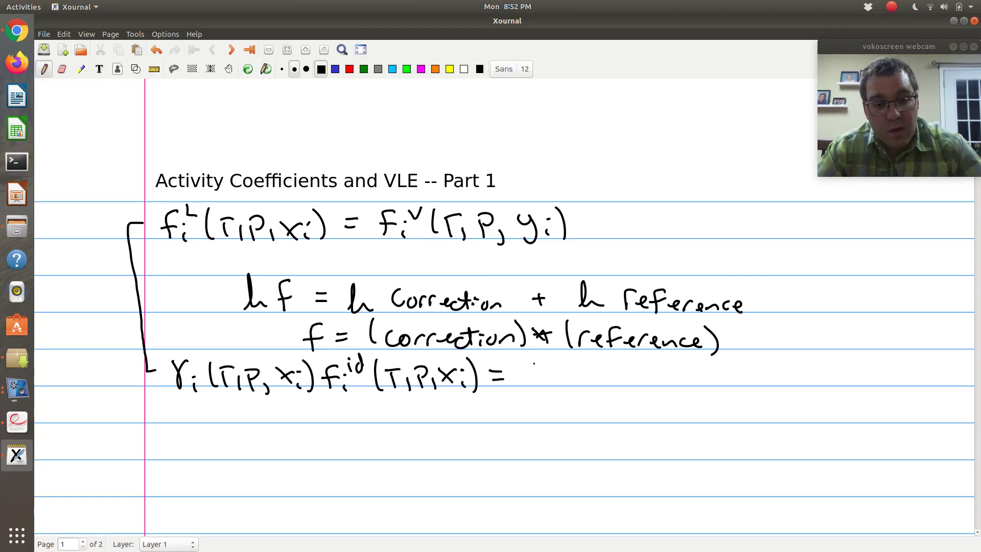
# Continue after the equals with φ_i(T,P,y_i) f_i^ig(T,
pyautogui.moveTo(528, 369)
pyautogui.mouseDown()
pyautogui.moveTo(546, 391)
pyautogui.moveTo(556, 372)
pyautogui.moveTo(569, 391)
pyautogui.mouseUp()
pyautogui.moveTo(562, 372)
pyautogui.mouseDown()
pyautogui.moveTo(579, 370)
pyautogui.moveTo(582, 394)
pyautogui.mouseUp()
pyautogui.moveTo(594, 378)
pyautogui.mouseDown()
pyautogui.moveTo(596, 395)
pyautogui.moveTo(596, 386)
pyautogui.mouseUp()
pyautogui.moveTo(611, 381)
pyautogui.mouseDown()
pyautogui.moveTo(611, 391)
pyautogui.moveTo(629, 381)
pyautogui.moveTo(630, 401)
pyautogui.mouseUp()
pyautogui.moveTo(643, 375); pyautogui.dragTo(659, 396)
pyautogui.moveTo(691, 359)
pyautogui.mouseDown()
pyautogui.moveTo(675, 387)
pyautogui.moveTo(687, 377)
pyautogui.mouseUp()
pyautogui.moveTo(699, 385)
pyautogui.mouseDown()
pyautogui.moveTo(712, 377)
pyautogui.moveTo(737, 385)
pyautogui.mouseUp()
pyautogui.moveTo(749, 369); pyautogui.dragTo(752, 385)
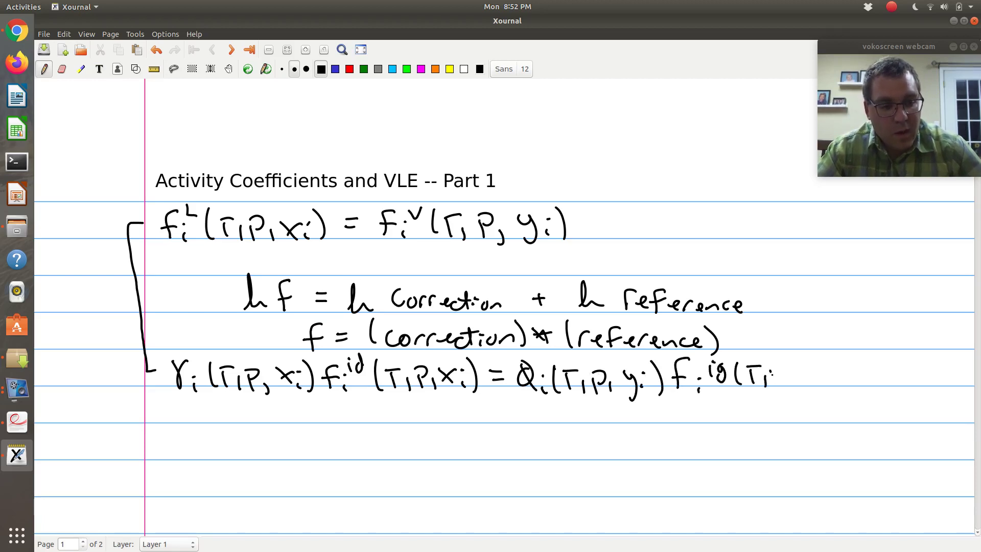